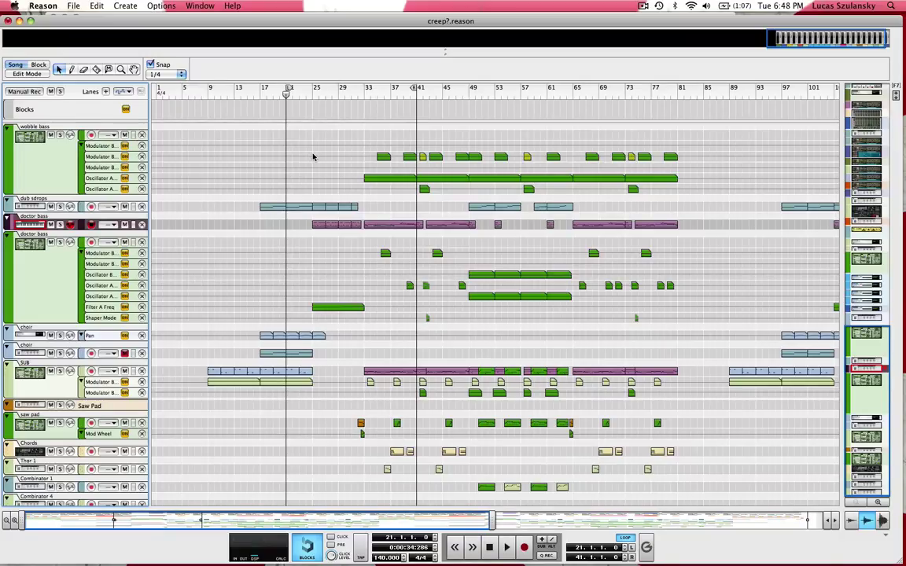
Play the creep? song from bar 21 and close its windows to return to the start of the untitled 2 rack.
{"action": "key", "text": "space"}
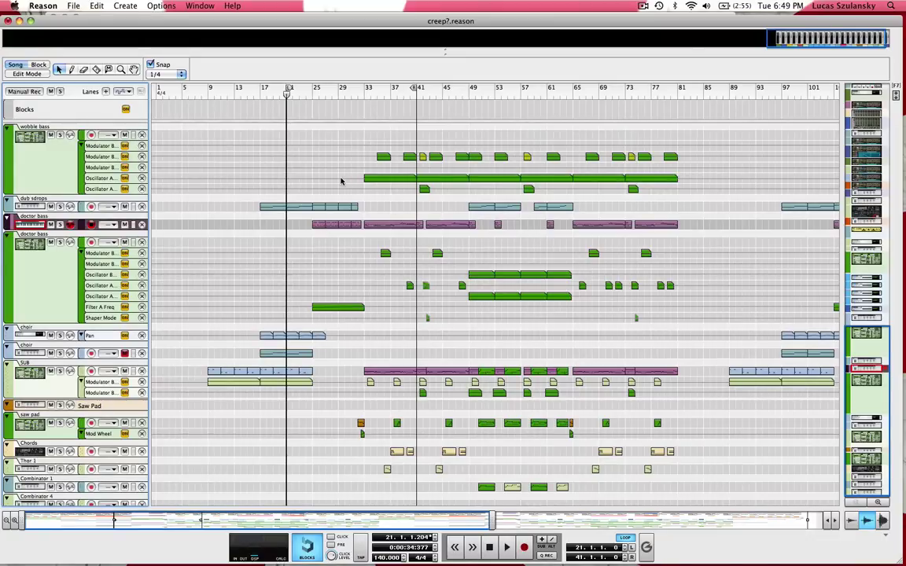
{"action": "key", "text": "super+w"}
{"action": "key", "text": "super+w"}
{"action": "scroll", "coordinate": [532, 168], "scroll_direction": "up", "scroll_amount": 10}
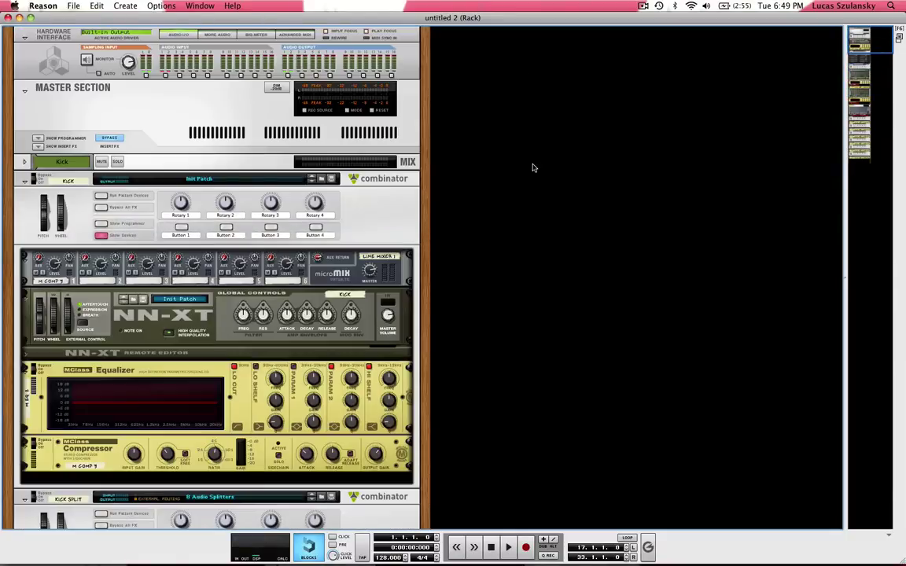
Create a Combinator in the empty rack column and add a Malström Graintable Synthesizer inside it.
{"action": "right_click", "coordinate": [530, 172]}
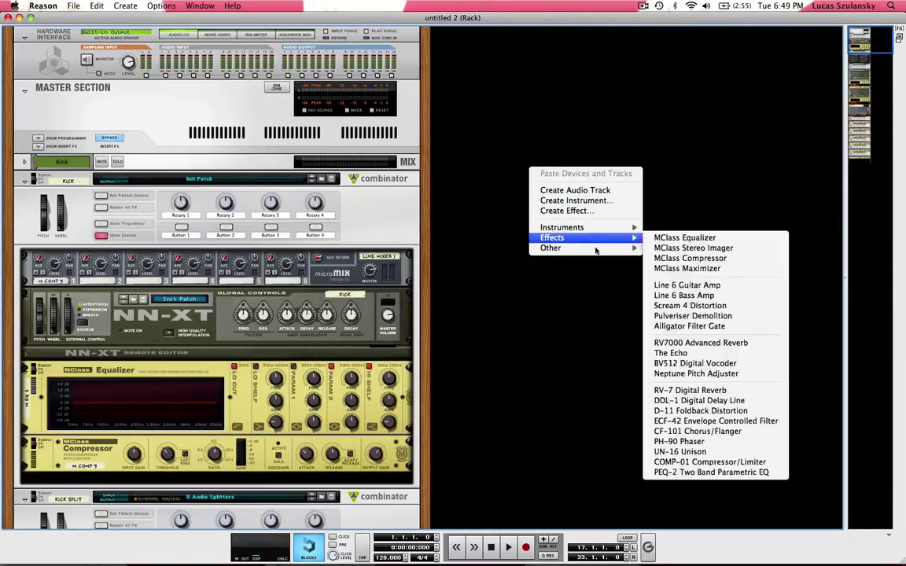
{"action": "mouse_move", "coordinate": [596, 253]}
{"action": "left_click", "coordinate": [664, 248]}
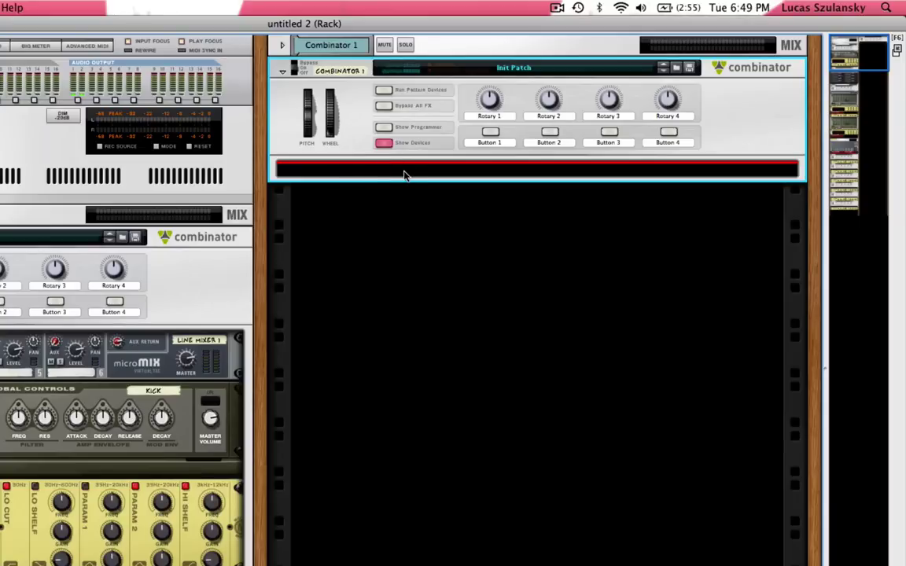
{"action": "right_click", "coordinate": [404, 174]}
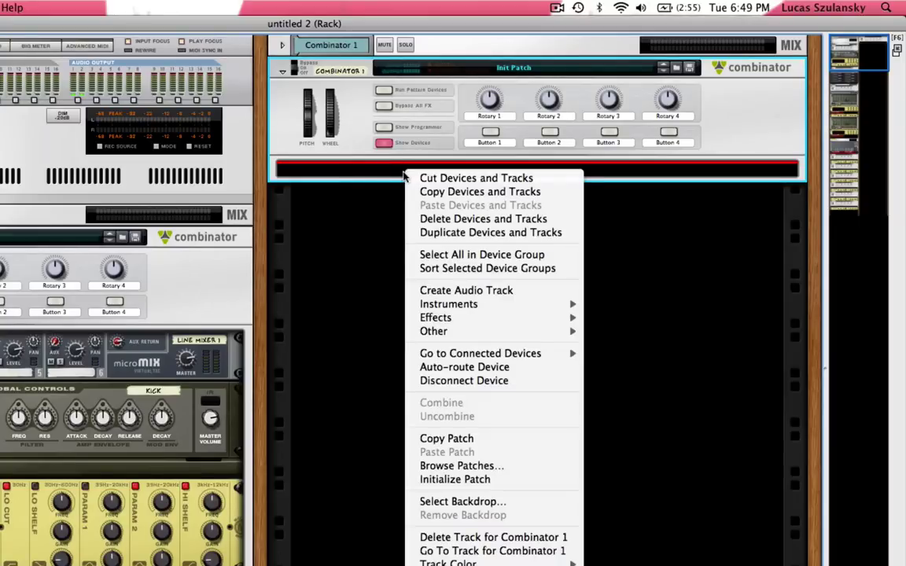
{"action": "mouse_move", "coordinate": [511, 303]}
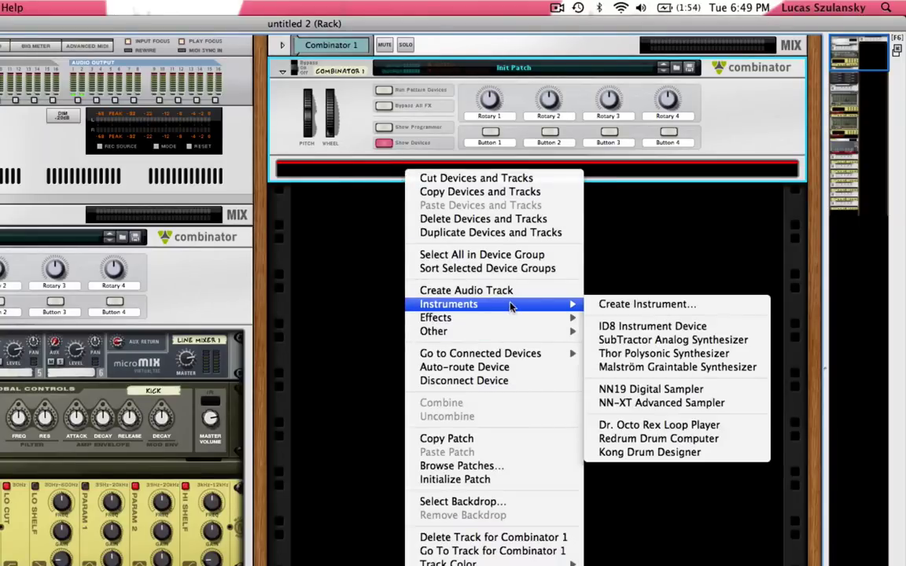
{"action": "left_click", "coordinate": [648, 367]}
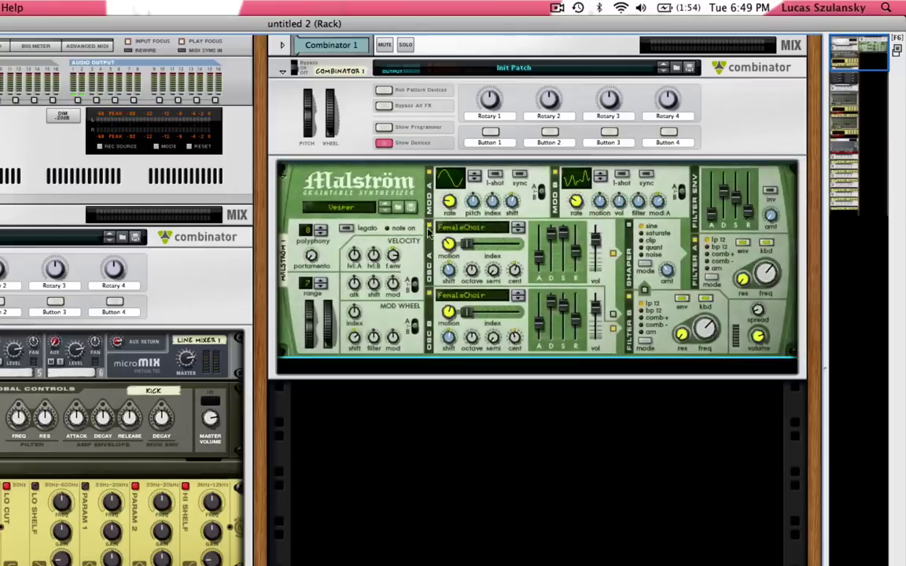
Initialize the Malström's patch and set oscillator A to the Wind: Trumpet graintable.
{"action": "right_click", "coordinate": [429, 229]}
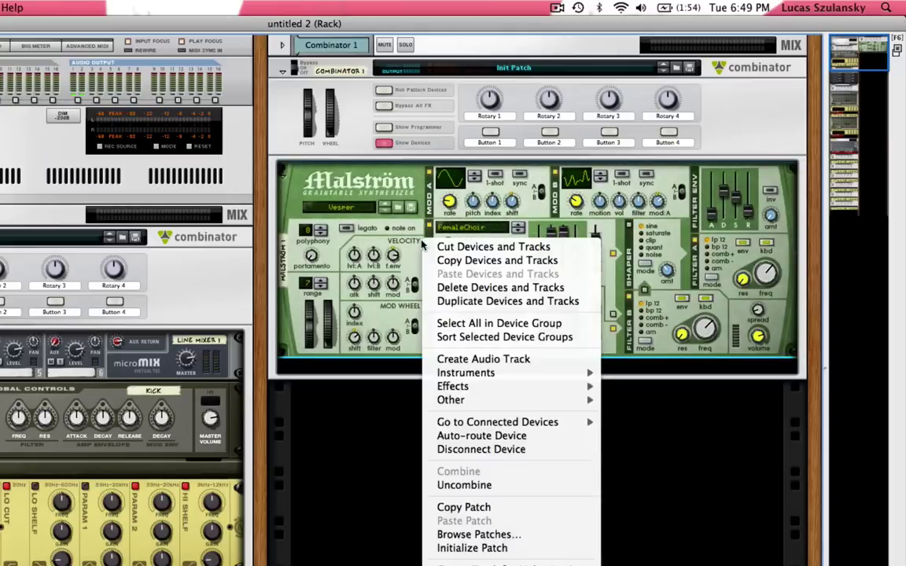
{"action": "left_click", "coordinate": [475, 549]}
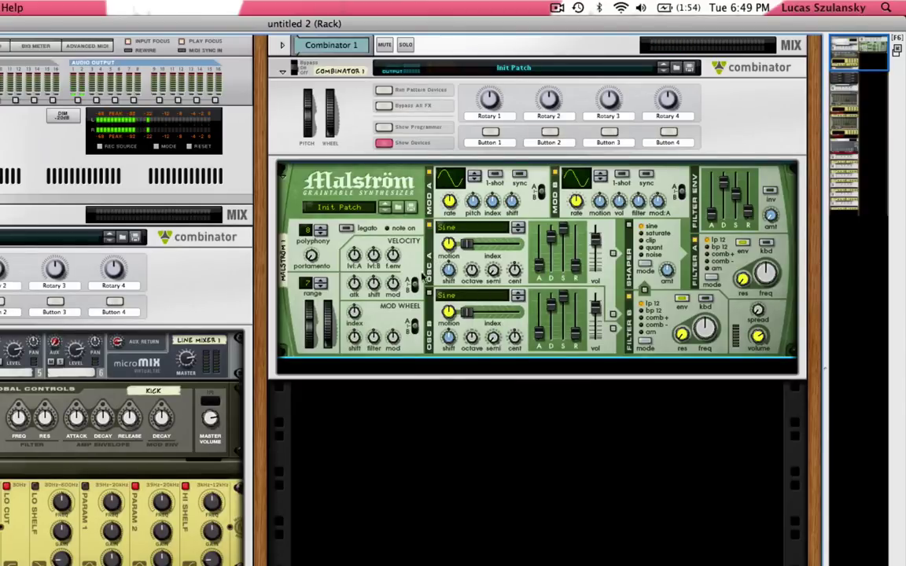
{"action": "left_click", "coordinate": [467, 234]}
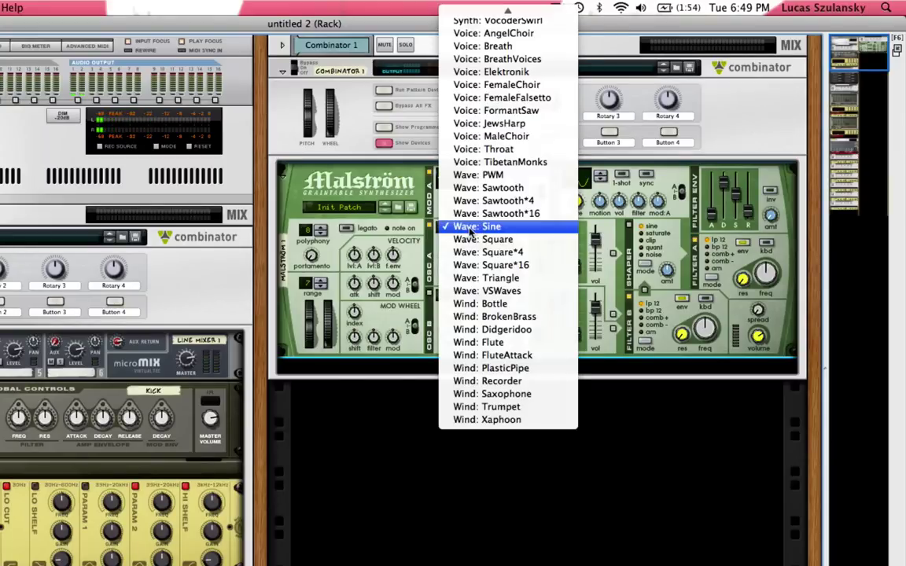
{"action": "left_click", "coordinate": [506, 409]}
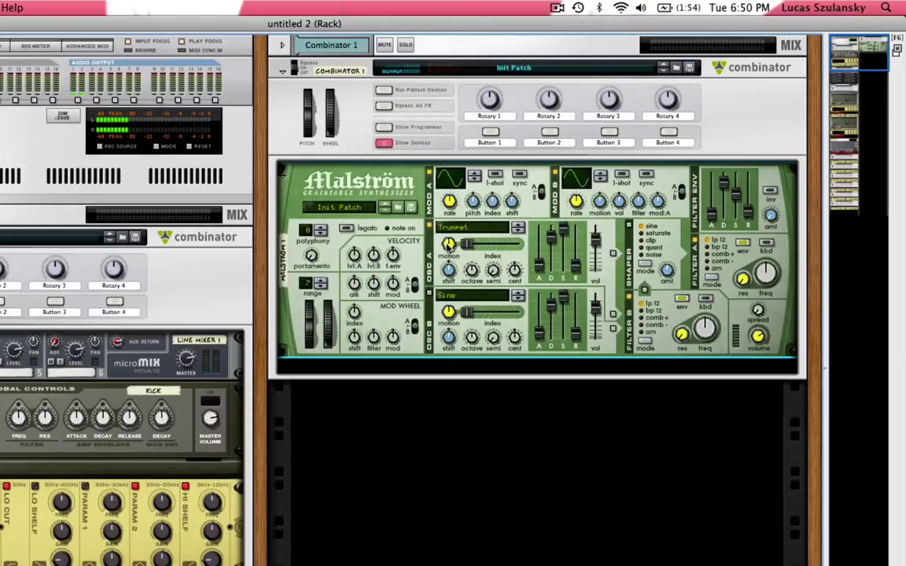
Turn down oscillator A's motion and raise its index to roughly a third of the slider's range.
{"action": "mouse_move", "coordinate": [449, 246]}
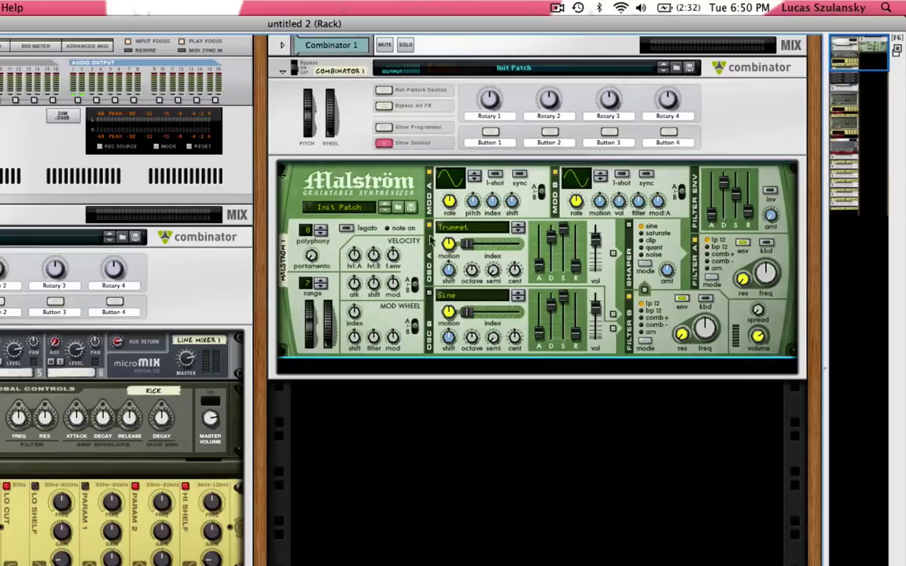
{"action": "mouse_move", "coordinate": [451, 246]}
{"action": "left_mouse_down"}
{"action": "mouse_move", "coordinate": [451, 228]}
{"action": "mouse_move", "coordinate": [458, 259]}
{"action": "left_mouse_up"}
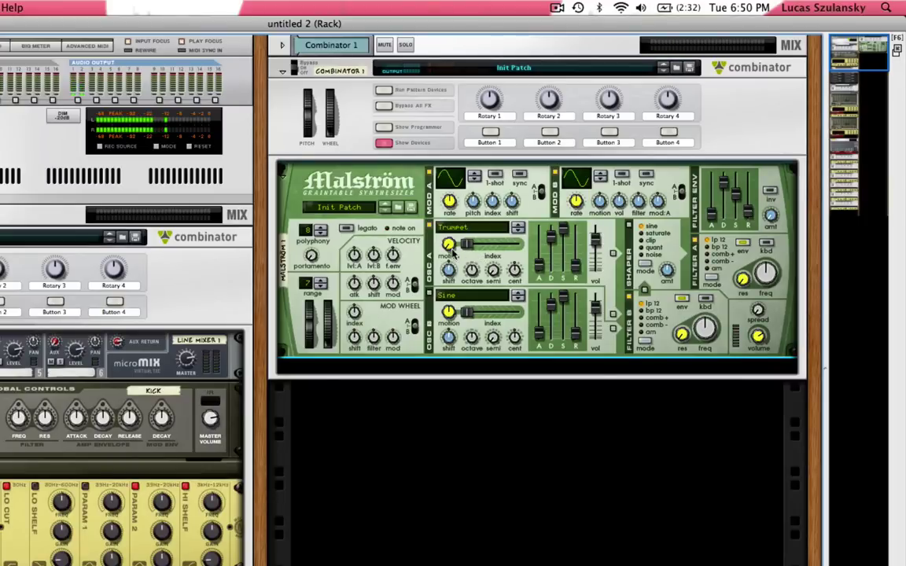
{"action": "mouse_move", "coordinate": [451, 250]}
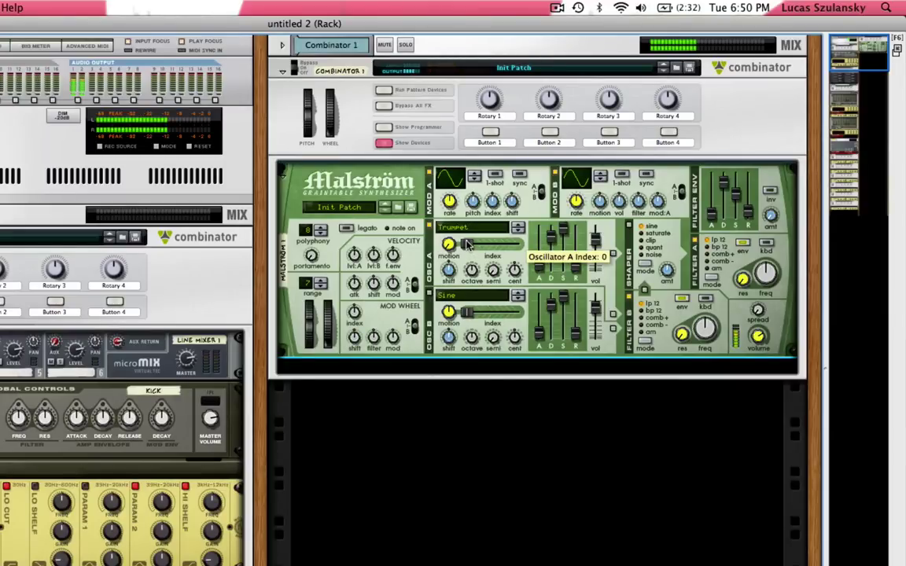
{"action": "mouse_move", "coordinate": [466, 246]}
{"action": "left_mouse_down"}
{"action": "mouse_move", "coordinate": [521, 247]}
{"action": "mouse_move", "coordinate": [468, 249]}
{"action": "left_mouse_up"}
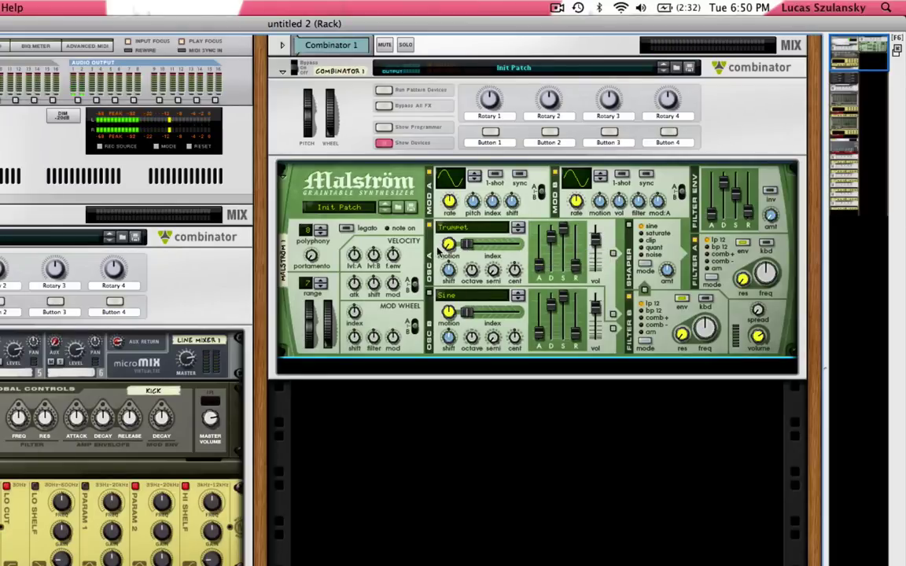
{"action": "left_click_drag", "start_coordinate": [471, 246], "coordinate": [485, 247]}
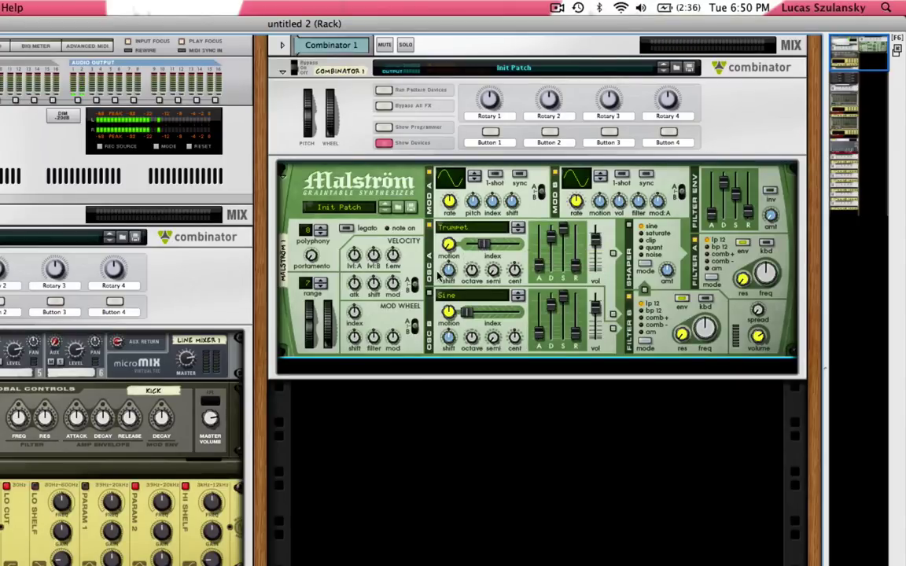
Turn oscillator A's shift up slightly and raise its decay to the top of the slider.
{"action": "mouse_move", "coordinate": [450, 274]}
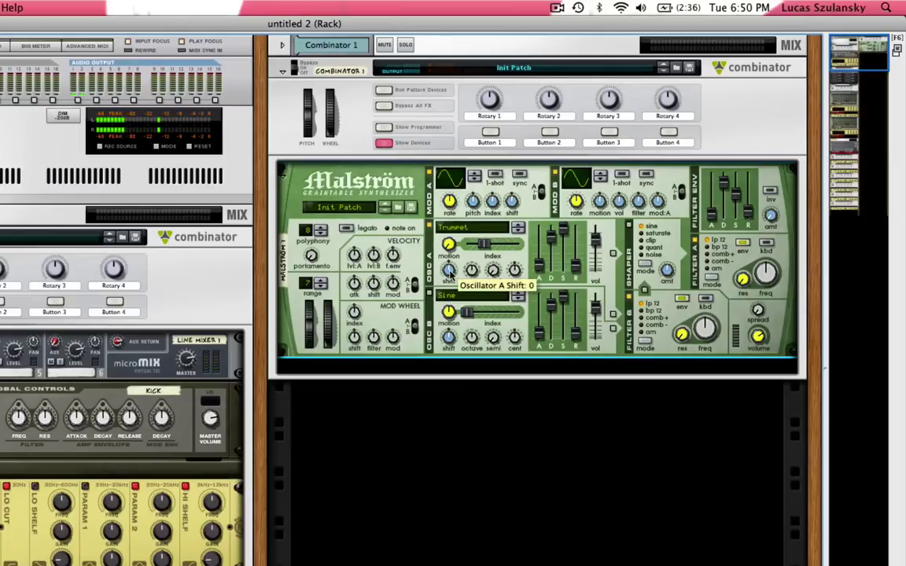
{"action": "left_click_drag", "start_coordinate": [450, 272], "coordinate": [451, 271]}
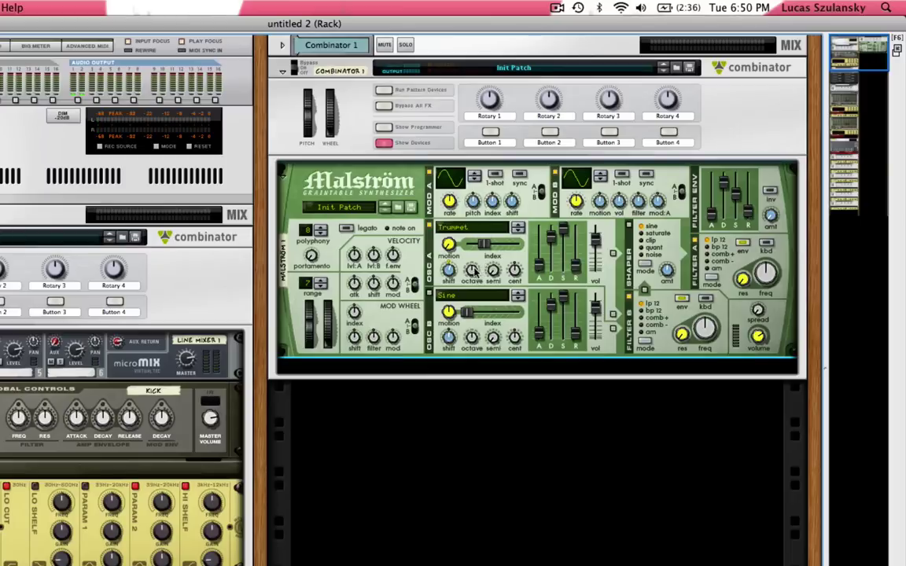
{"action": "mouse_move", "coordinate": [472, 270]}
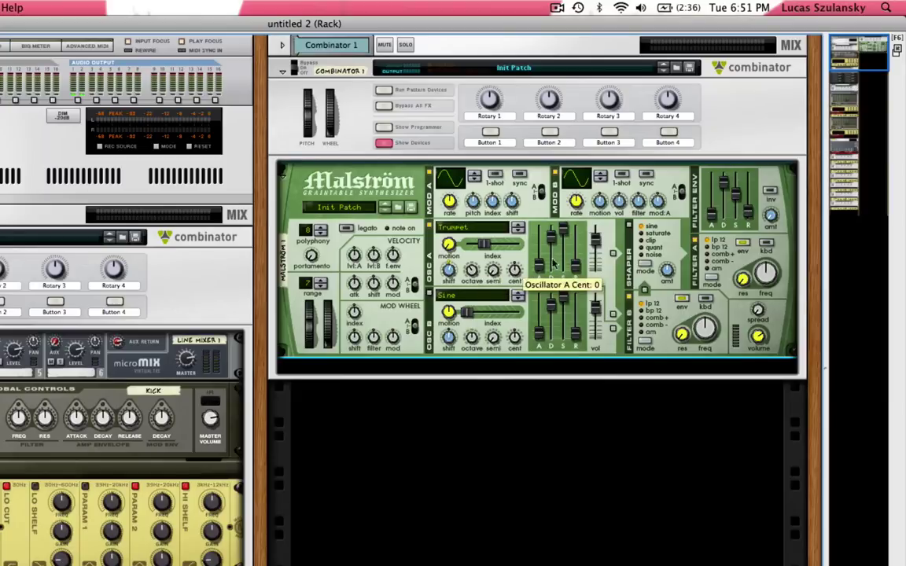
{"action": "mouse_move", "coordinate": [551, 238]}
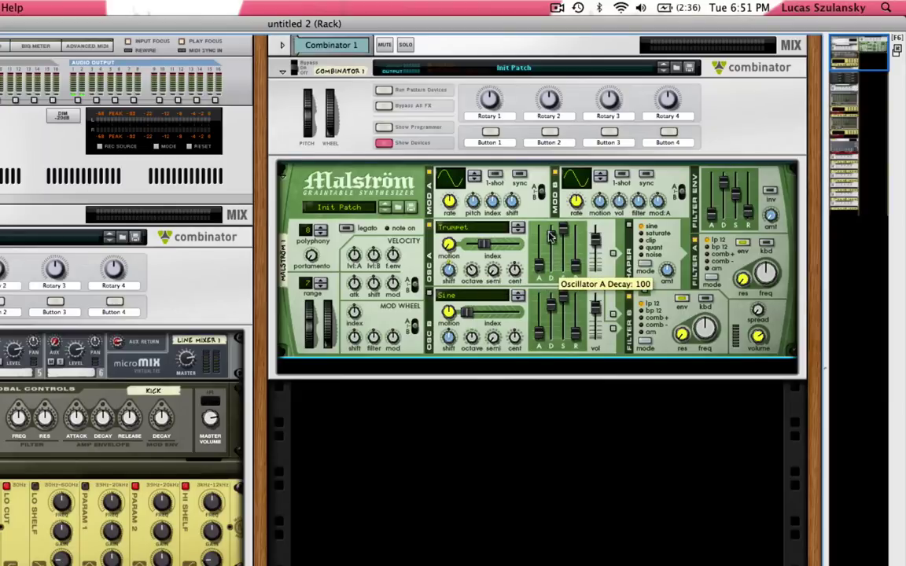
Enable oscillator B and set it to the Wave: Sawtooth*16 graintable.
{"action": "left_click", "coordinate": [430, 295]}
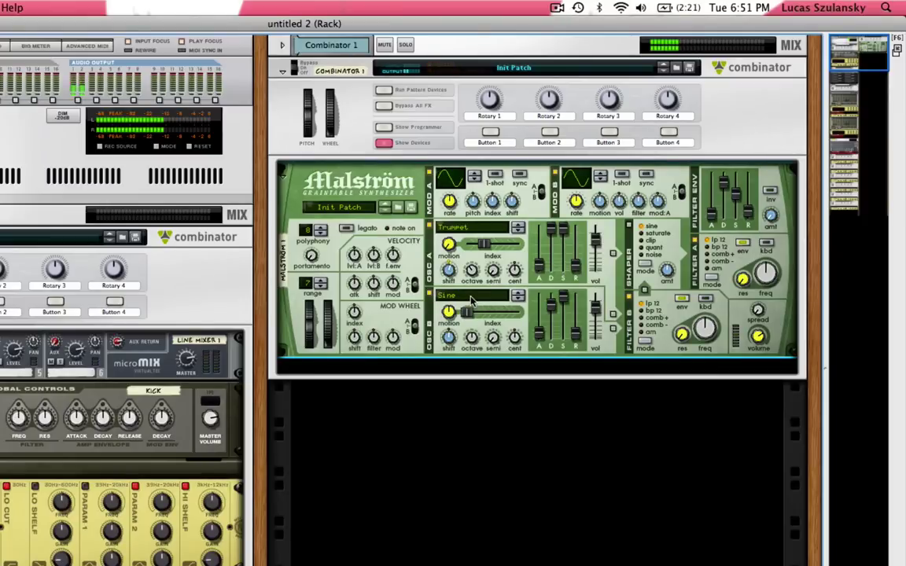
{"action": "left_click", "coordinate": [471, 298]}
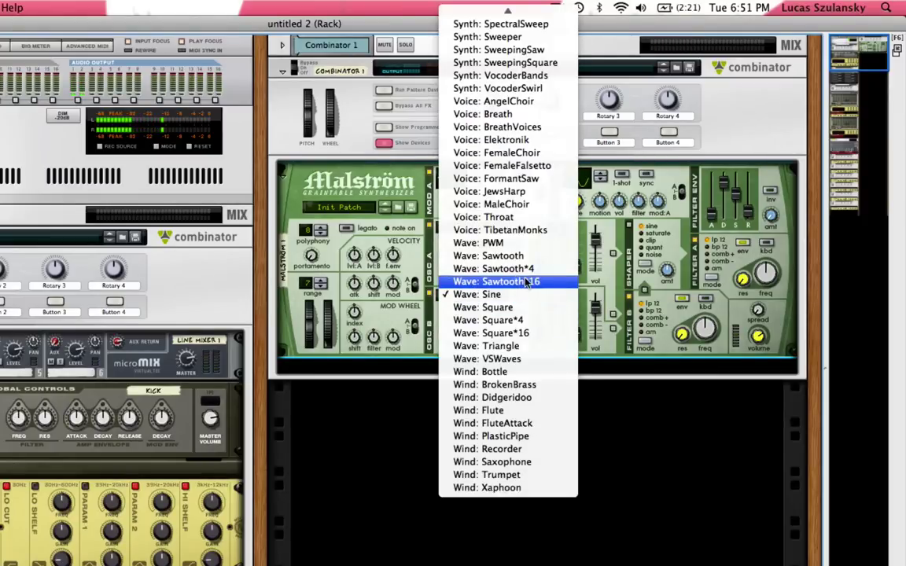
{"action": "left_click", "coordinate": [477, 281]}
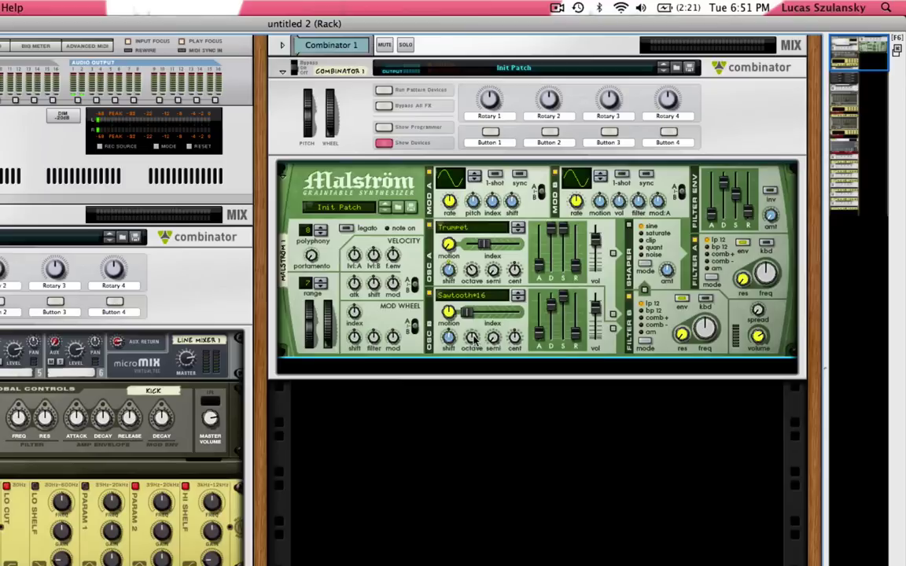
Lower oscillator B's octave and motion, and set its gain to 67.
{"action": "left_click_drag", "start_coordinate": [474, 346], "coordinate": [474, 356]}
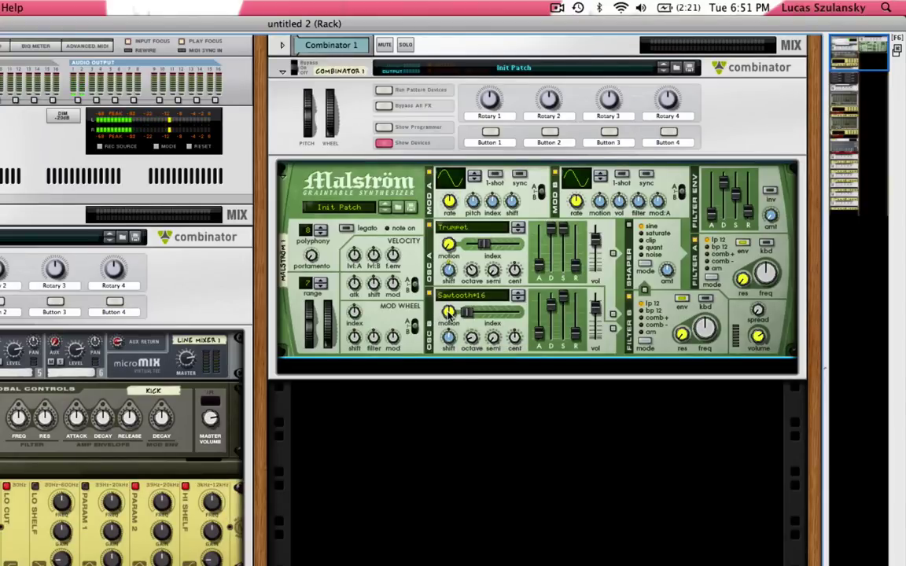
{"action": "left_click_drag", "start_coordinate": [450, 314], "coordinate": [449, 338]}
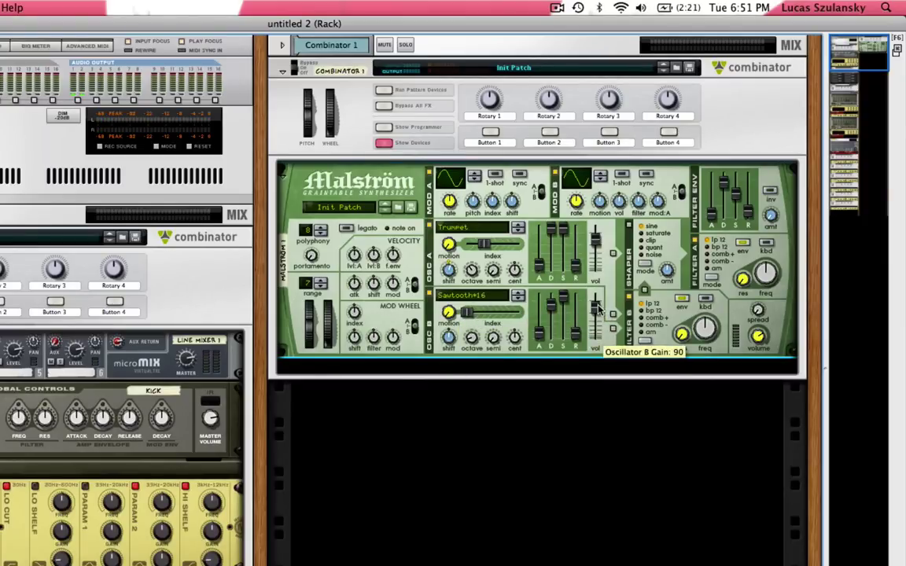
{"action": "left_click_drag", "start_coordinate": [596, 309], "coordinate": [597, 317]}
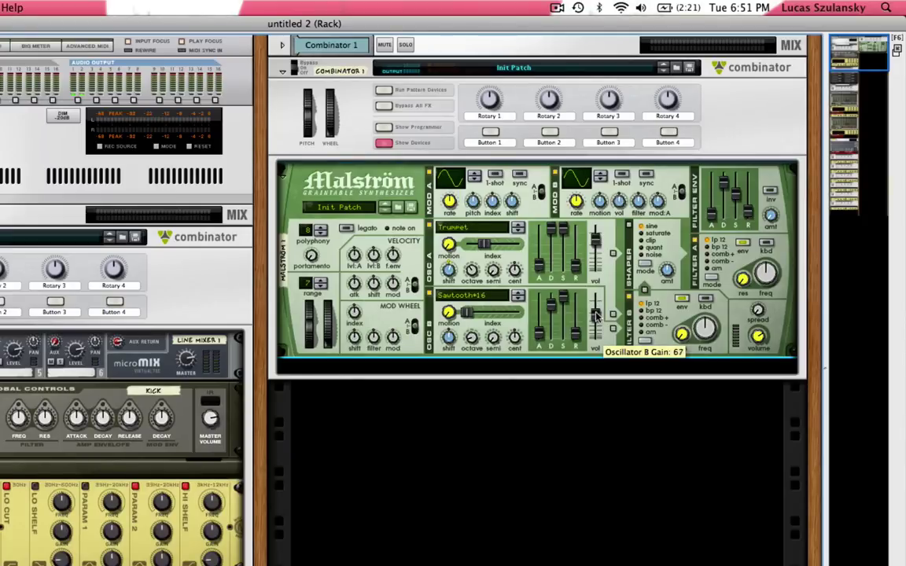
Route oscillator A to the shaper and oscillator B through filter B into the shaper, and raise filter B's resonance.
{"action": "left_click", "coordinate": [615, 254]}
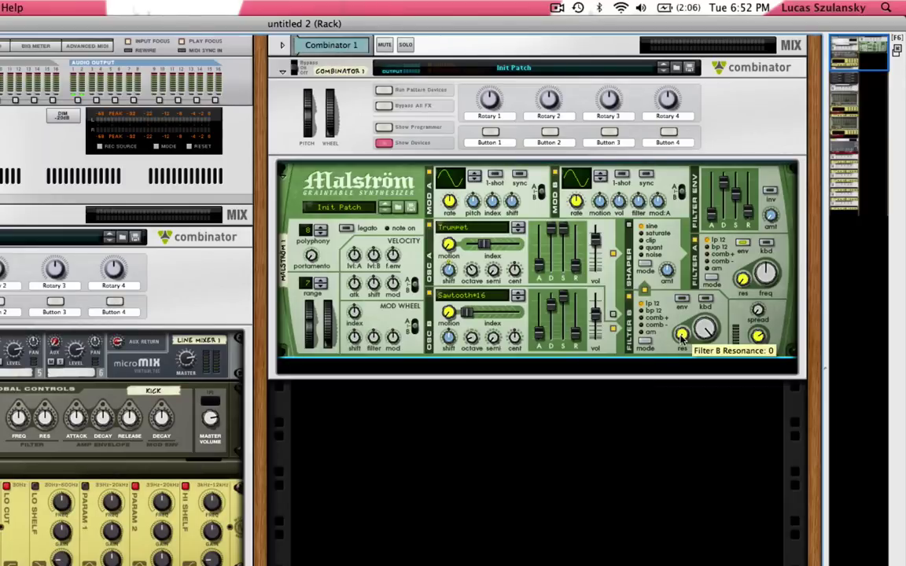
{"action": "left_click_drag", "start_coordinate": [681, 336], "coordinate": [706, 306]}
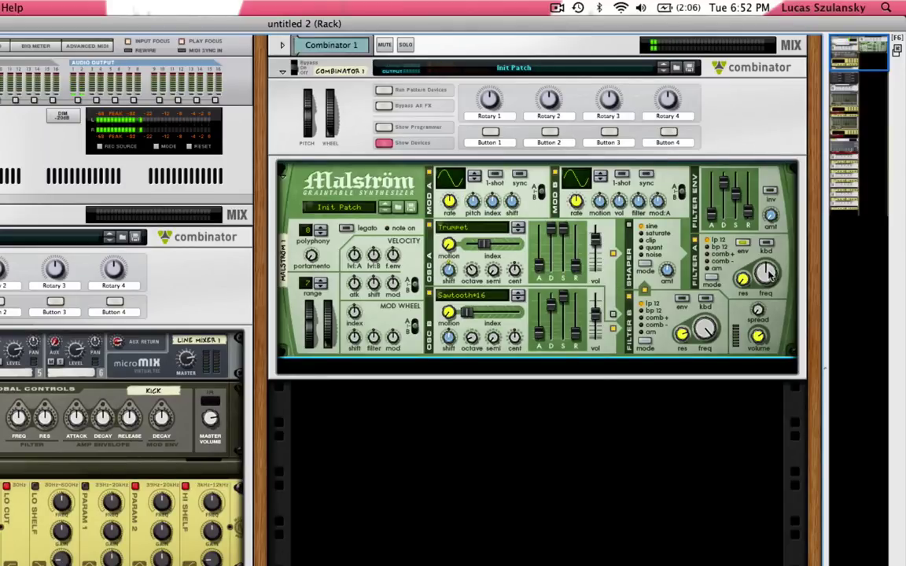
Raise filter A's frequency and switch off its envelope, adjusting the shaper amount slightly.
{"action": "mouse_move", "coordinate": [765, 277]}
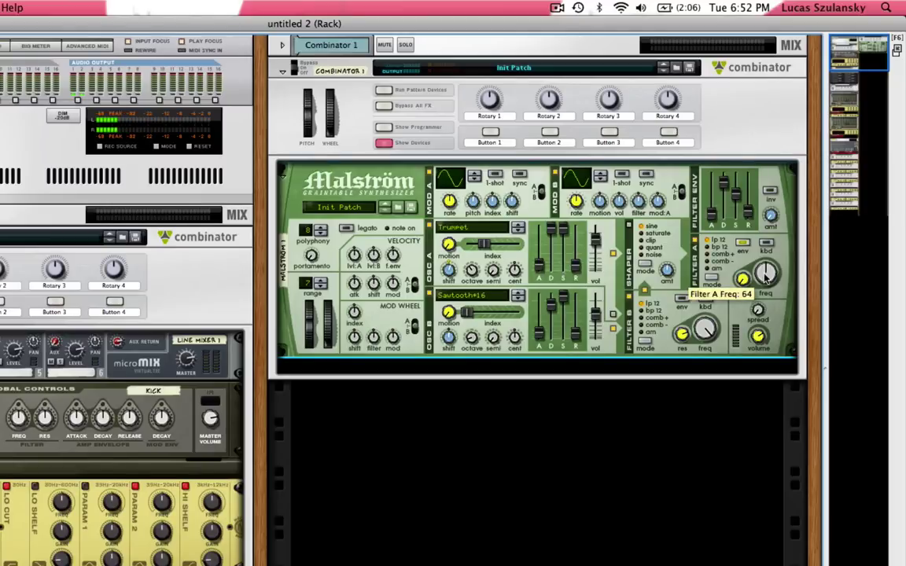
{"action": "left_click_drag", "start_coordinate": [765, 277], "coordinate": [775, 244]}
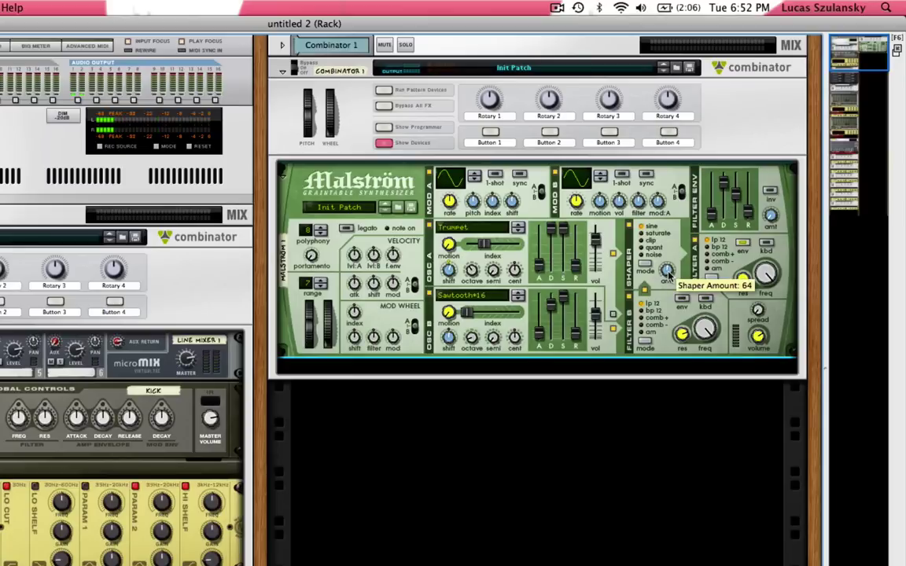
{"action": "left_click_drag", "start_coordinate": [668, 271], "coordinate": [669, 269]}
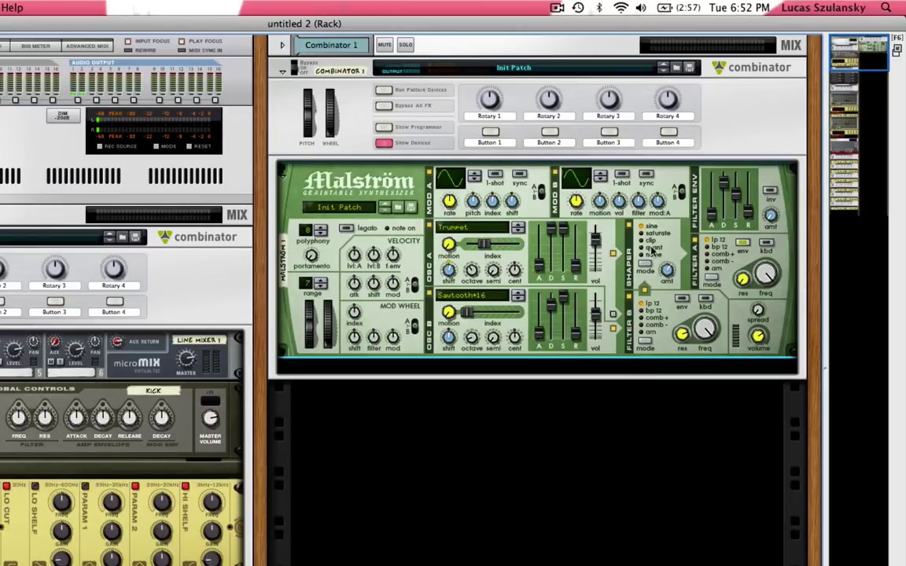
{"action": "left_click", "coordinate": [742, 245]}
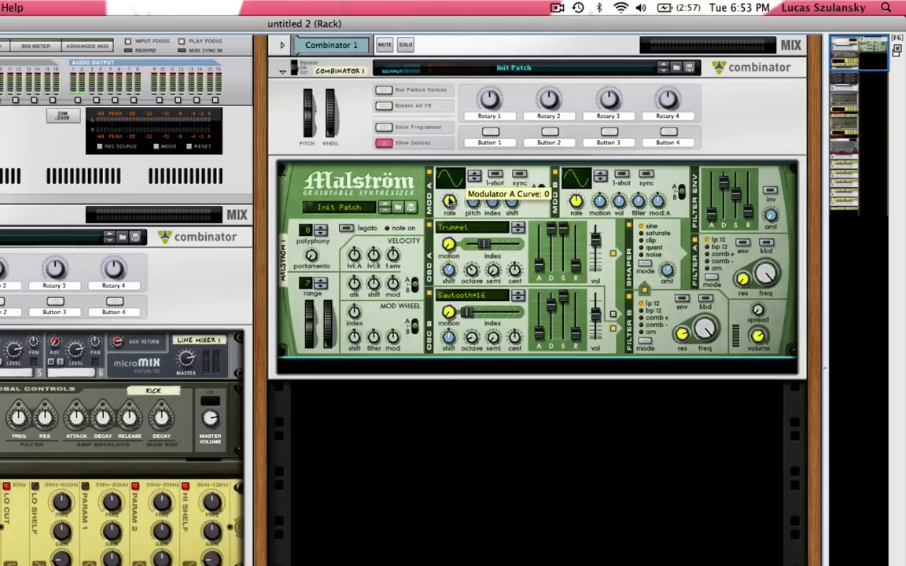
Raise Modulator A's rate and set its modulation to pitch to about 6.
{"action": "left_click_drag", "start_coordinate": [450, 201], "coordinate": [450, 200]}
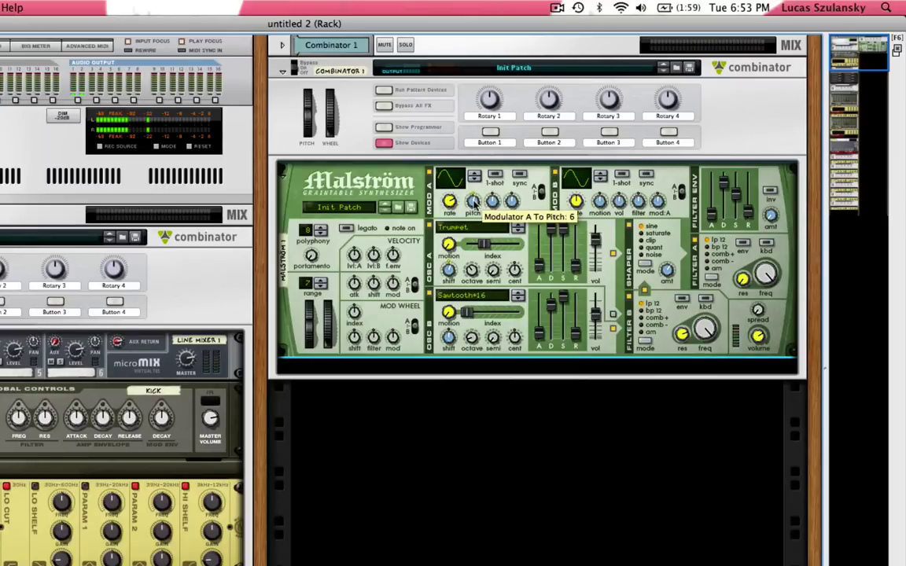
{"action": "mouse_move", "coordinate": [473, 202]}
{"action": "left_mouse_down"}
{"action": "mouse_move", "coordinate": [472, 191]}
{"action": "mouse_move", "coordinate": [473, 202]}
{"action": "left_mouse_up"}
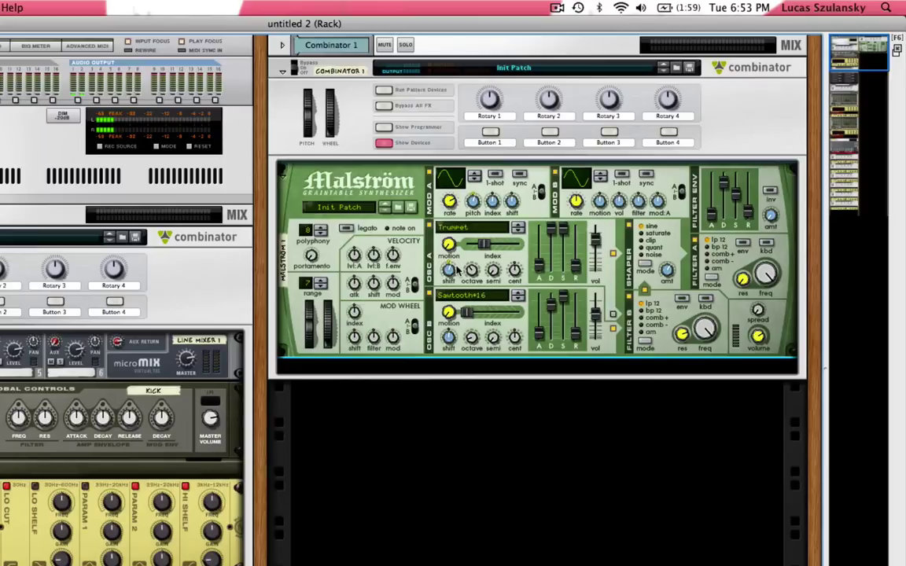
Give Modulator B a falling decay curve with one-shot and sync on, then raise its rate and lower its modulation to filter.
{"action": "left_click", "coordinate": [599, 180]}
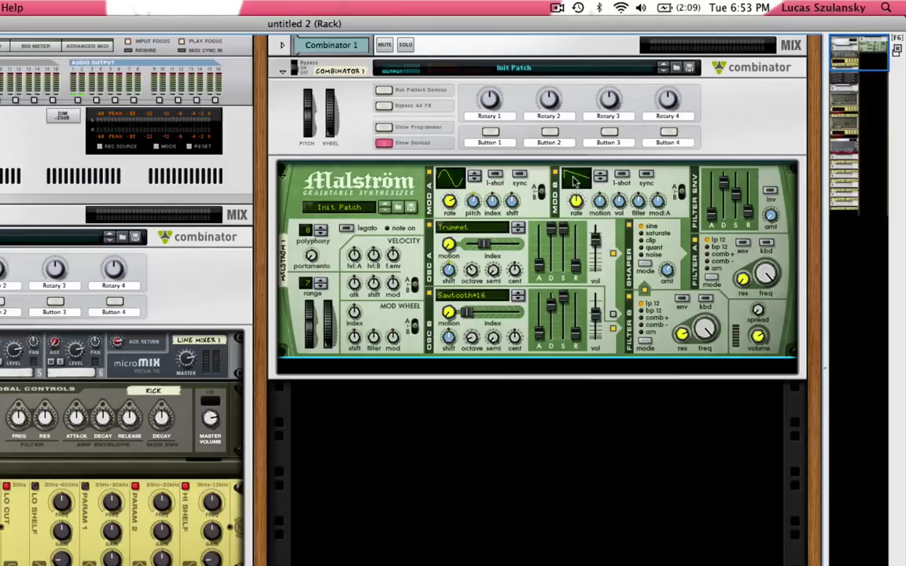
{"action": "left_click", "coordinate": [602, 181]}
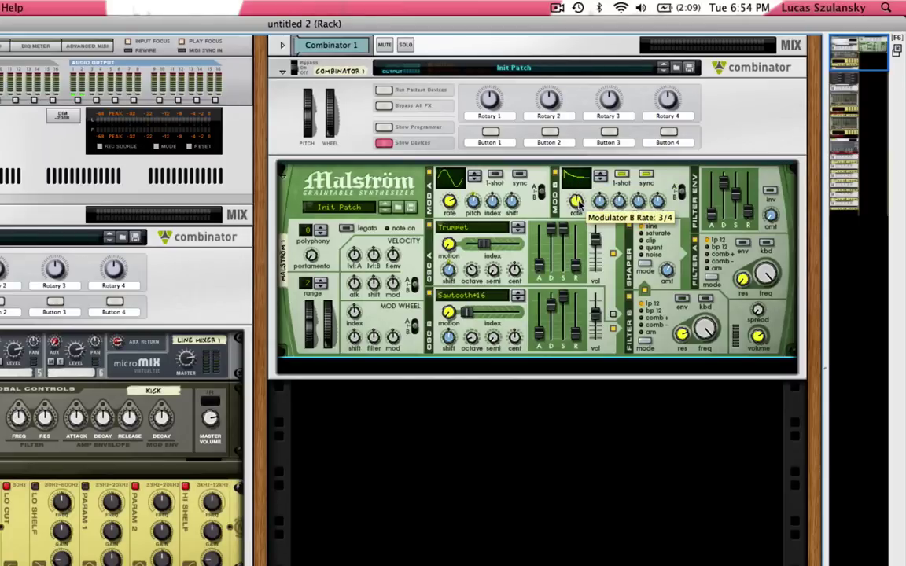
{"action": "left_click_drag", "start_coordinate": [575, 203], "coordinate": [590, 186]}
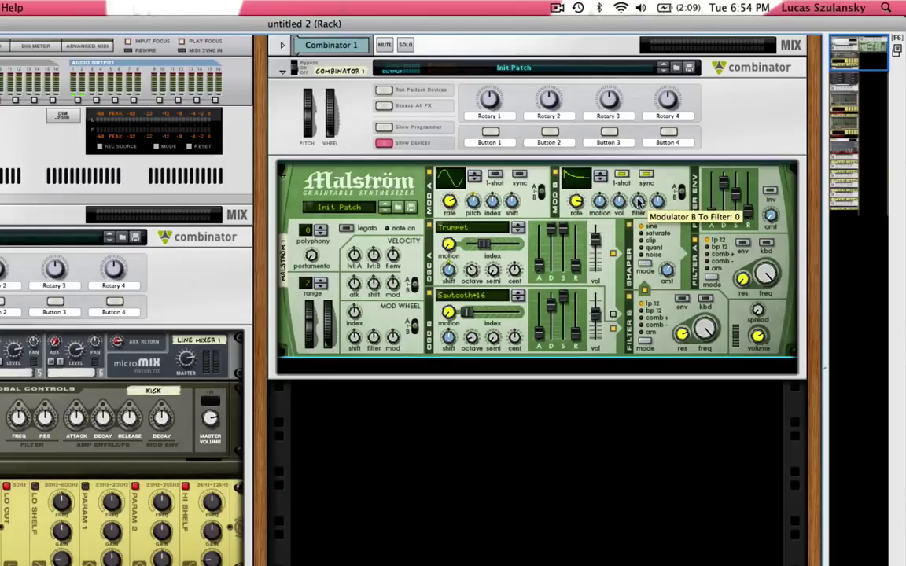
{"action": "left_click_drag", "start_coordinate": [639, 203], "coordinate": [638, 232]}
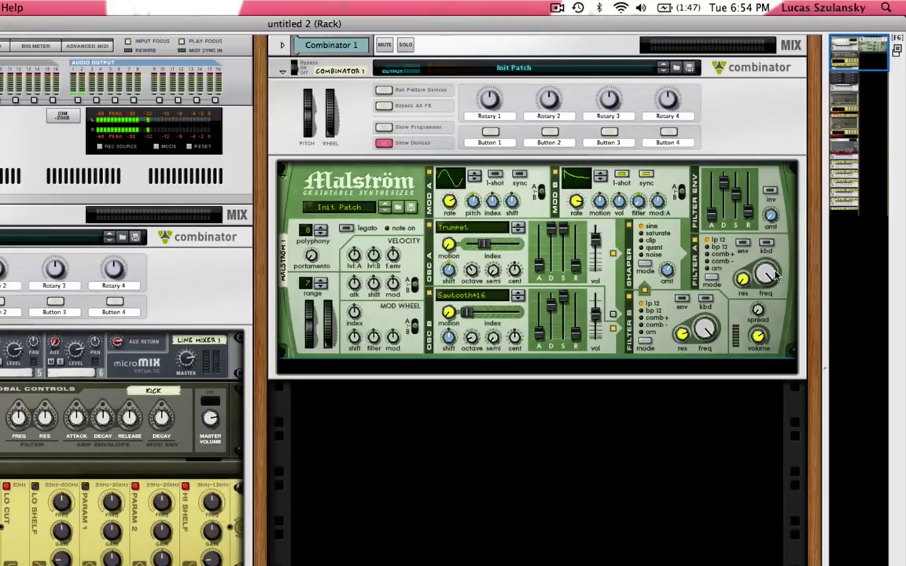
{"action": "left_click_drag", "start_coordinate": [765, 273], "coordinate": [732, 234]}
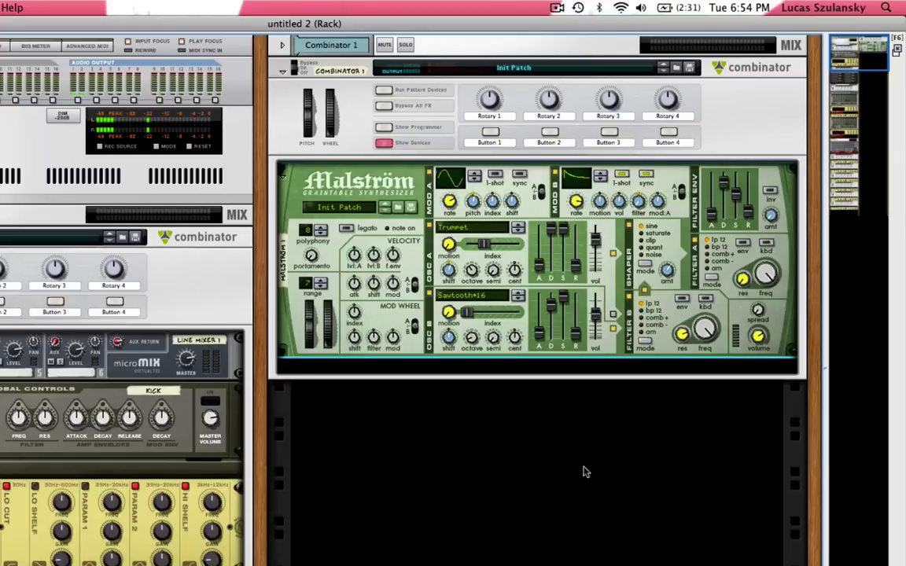
Add an RV7000 reverb after the Malström inside the Combinator and lower its dry/wet mix.
{"action": "right_click", "coordinate": [663, 354]}
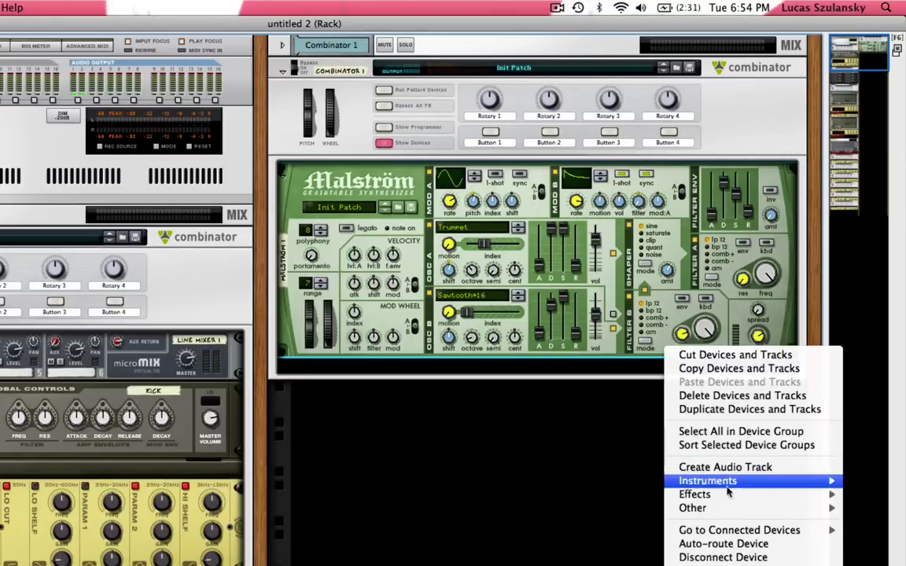
{"action": "left_click", "coordinate": [598, 562]}
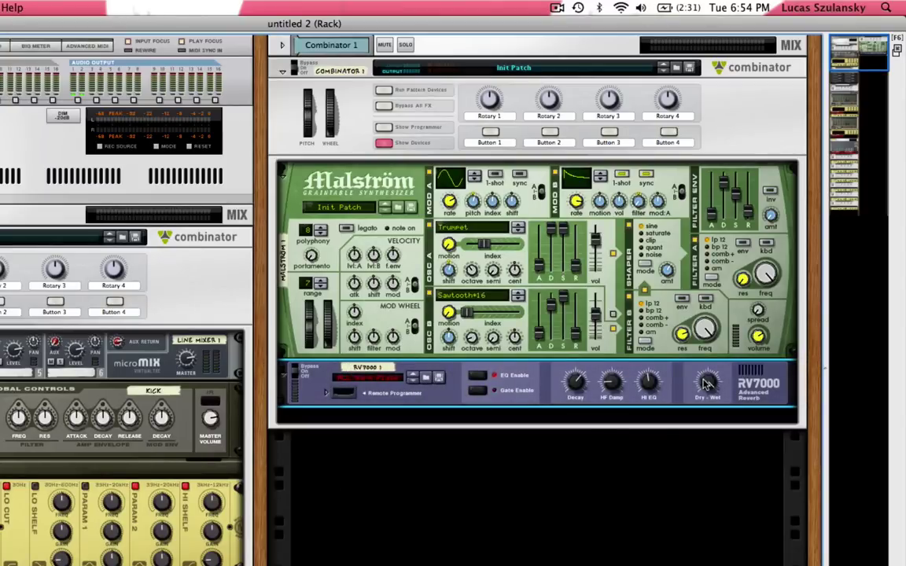
{"action": "mouse_move", "coordinate": [707, 383]}
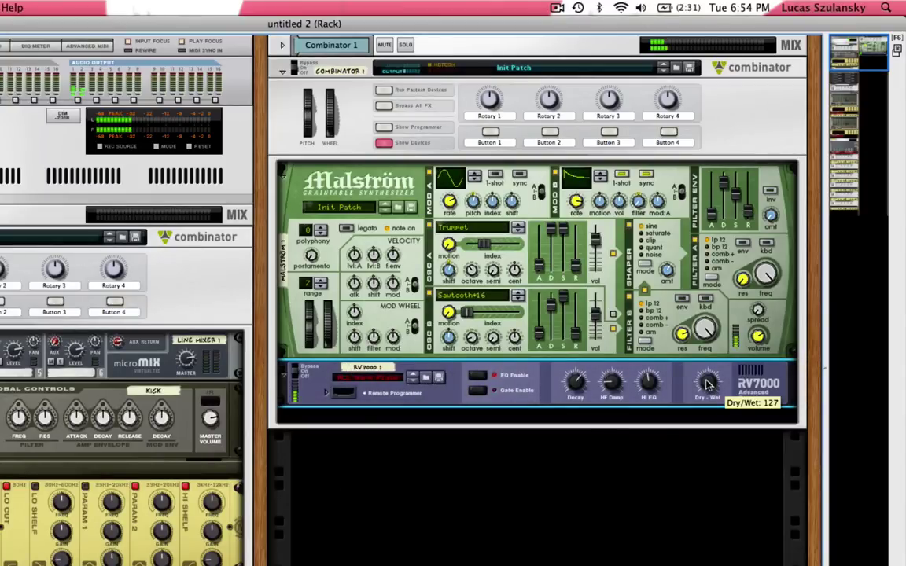
{"action": "left_click_drag", "start_coordinate": [707, 383], "coordinate": [682, 428]}
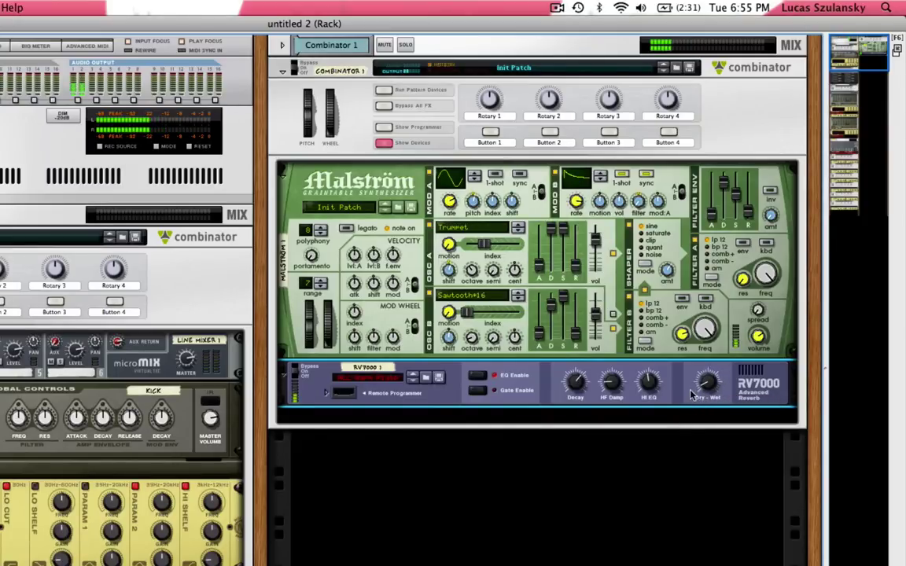